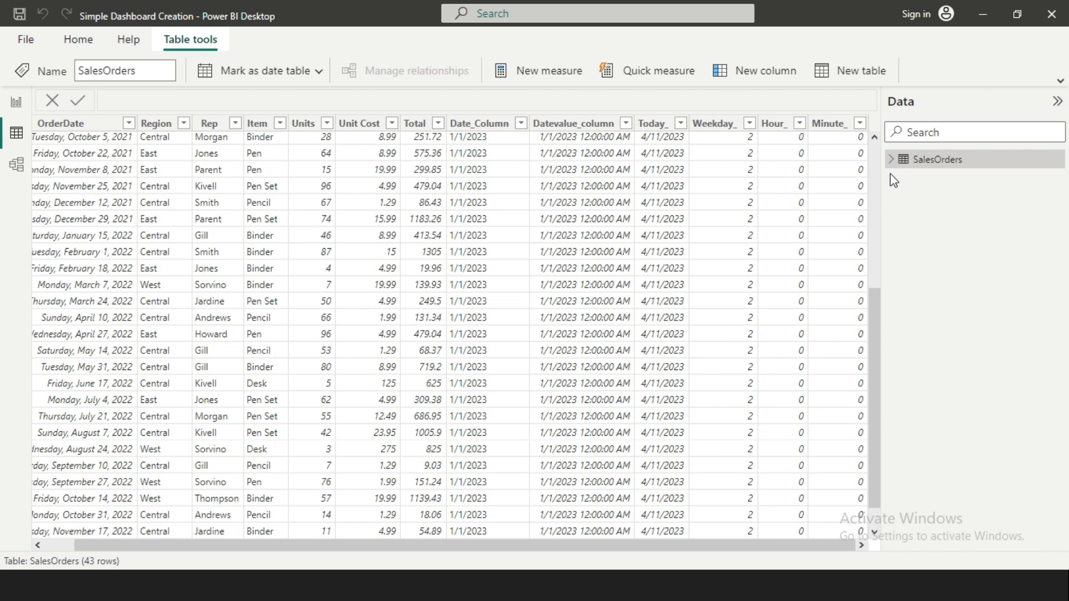
Step: Create a new calculated table named Calendar_ and begin its formula with the CALENDAR function
{"action": "left_click", "coordinate": [891, 159]}
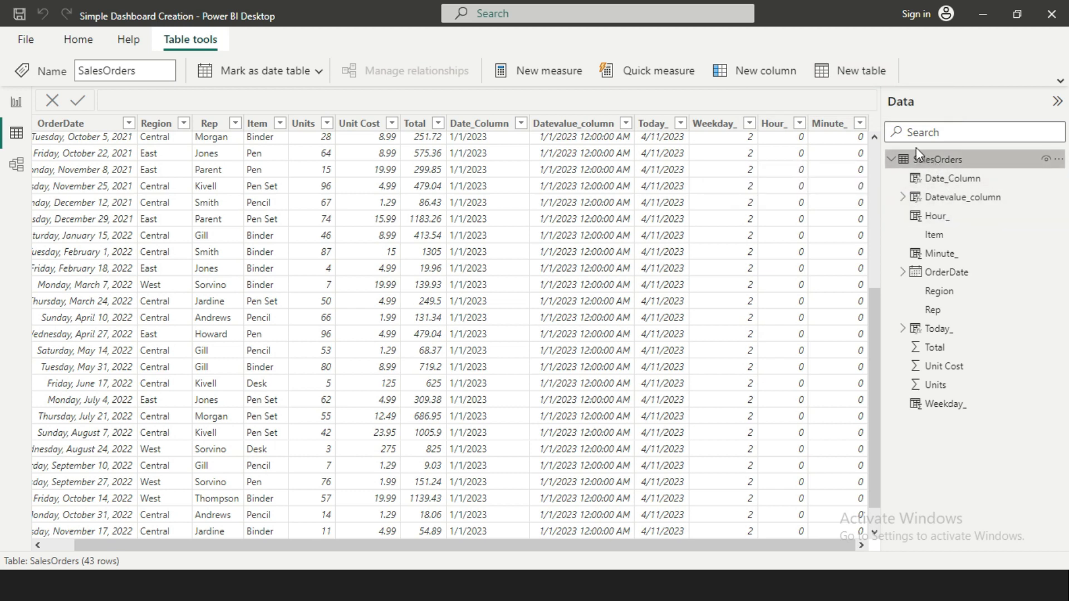
{"action": "left_click", "coordinate": [850, 74]}
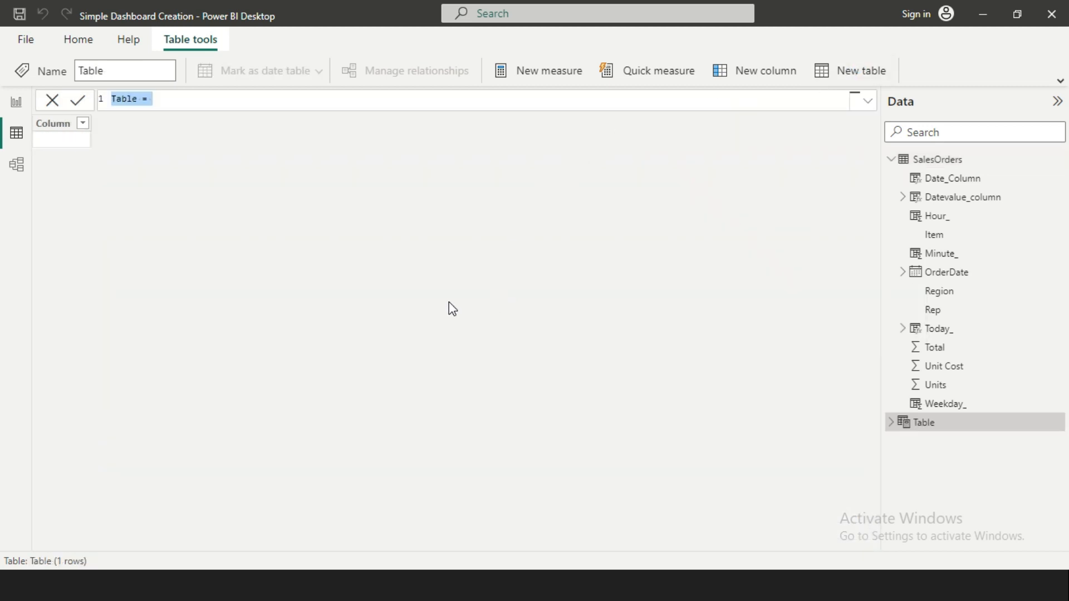
{"action": "type", "text": "CA"}
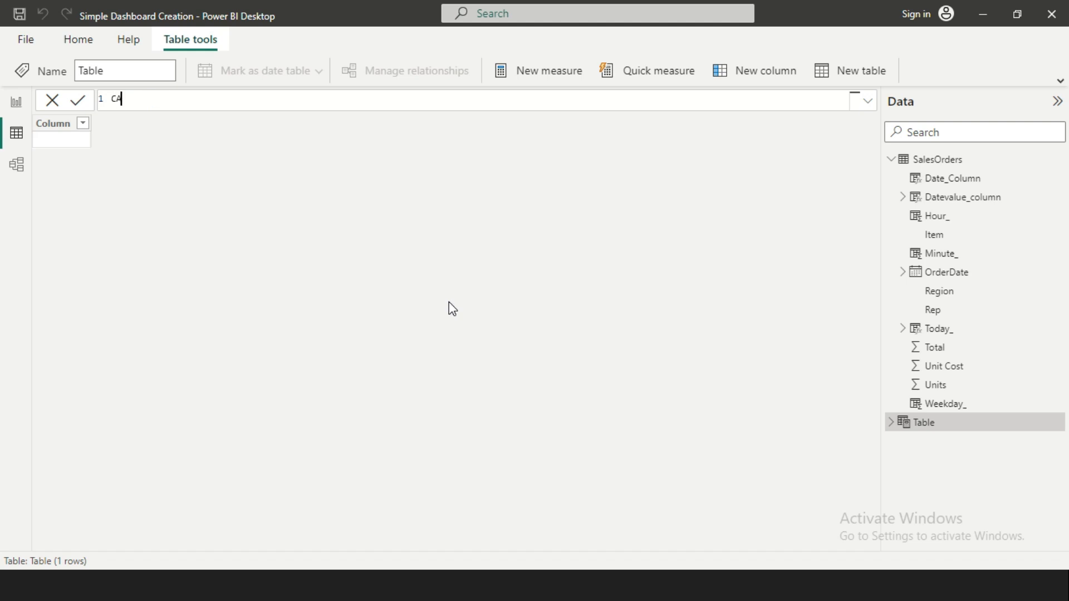
{"action": "key", "text": "BackSpace"}
{"action": "type", "text": "a"}
{"action": "type", "text": "lendar"}
{"action": "type", "text": "  = ca"}
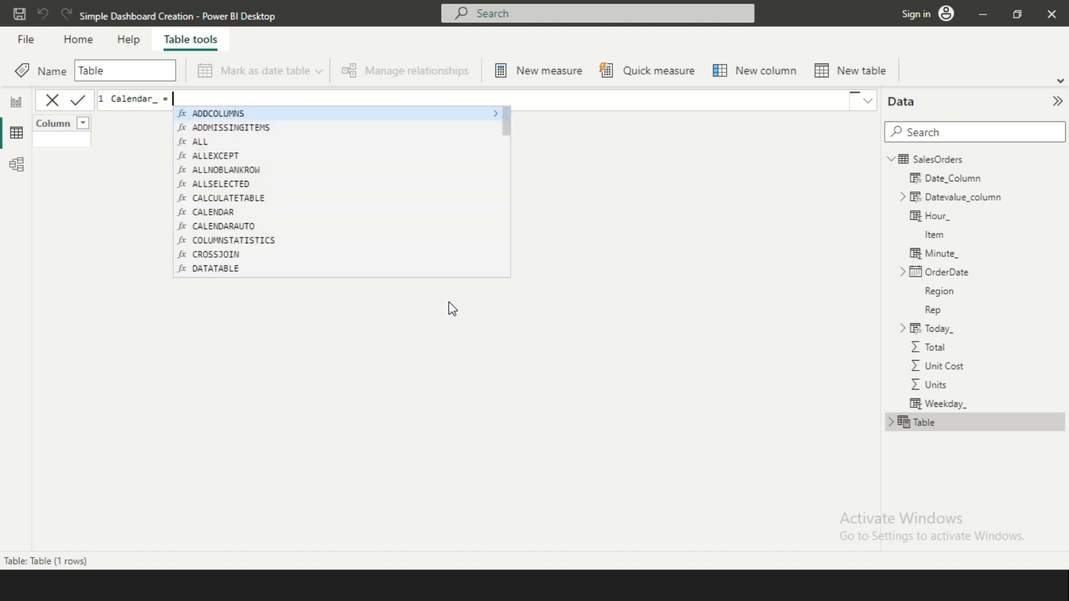
{"action": "key", "text": "Down"}
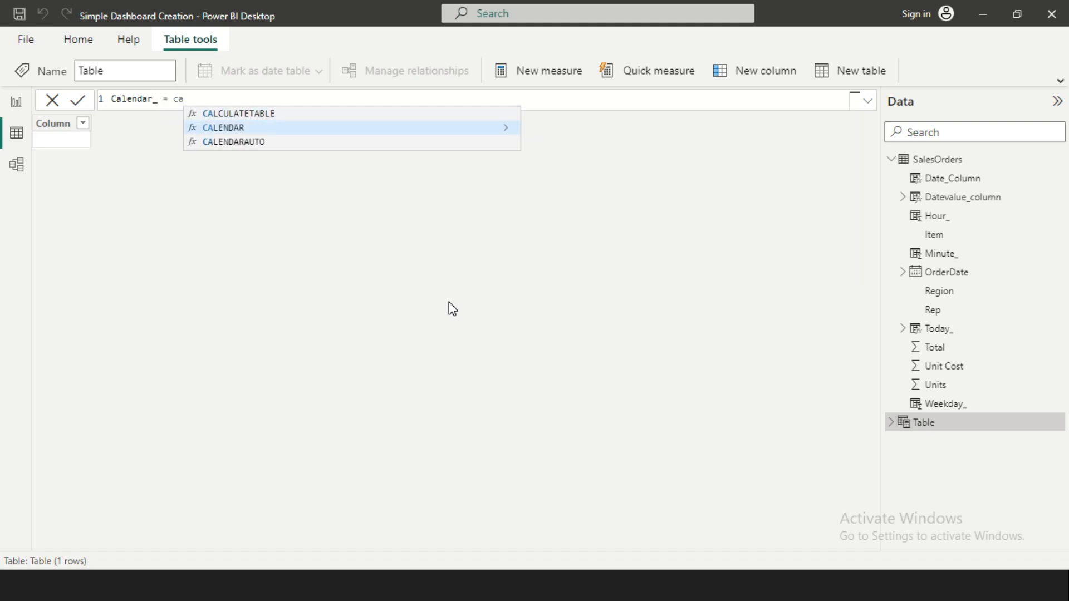
{"action": "key", "text": "Tab"}
Step: Complete the CALENDAR formula with DATE(2020,01,01) as the start date and TODAY() as the end date, and commit it
{"action": "type", "text": "date"}
{"action": "key", "text": "Tab"}
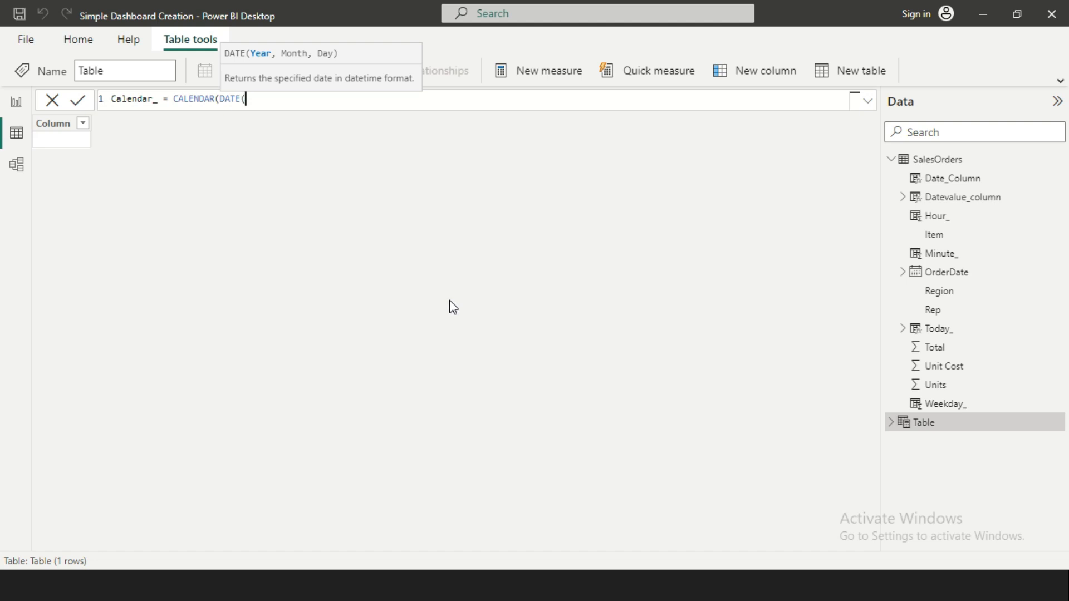
{"action": "type", "text": "2020,01,01), DATE("}
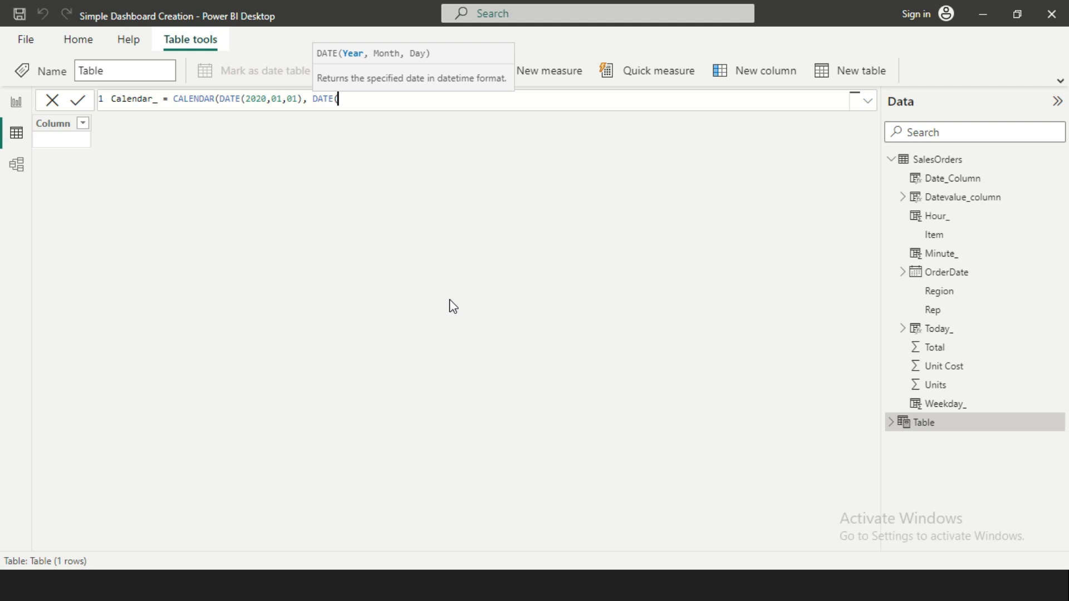
{"action": "type", "text": "TODAY()"}
{"action": "left_click", "coordinate": [339, 99]}
{"action": "key", "text": "BackSpace"}
{"action": "key", "text": "BackSpace"}
{"action": "key", "text": "BackSpace"}
{"action": "key", "text": "BackSpace"}
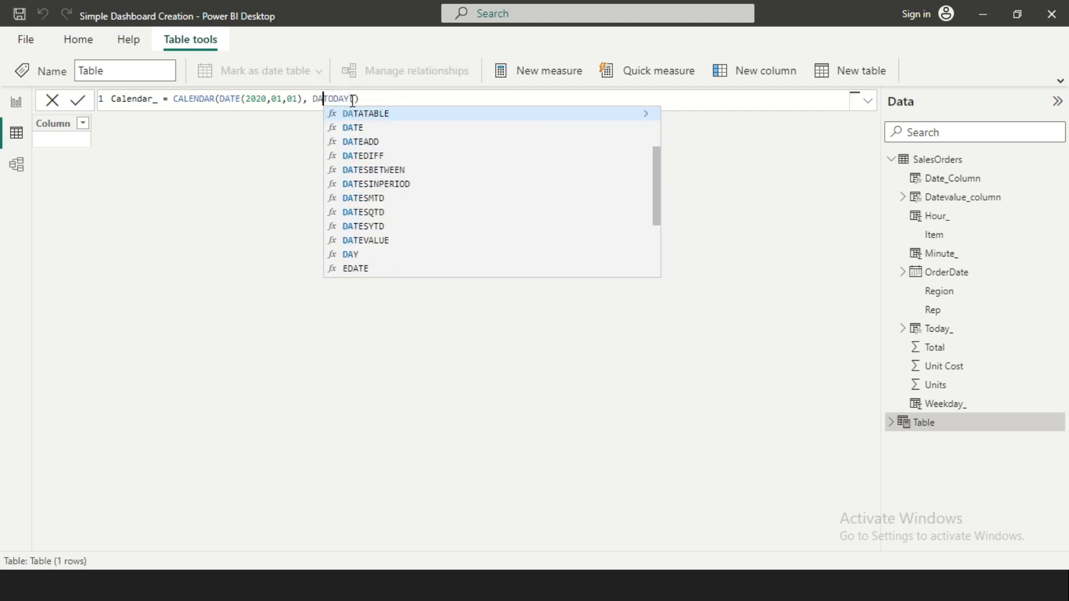
{"action": "key", "text": "BackSpace"}
{"action": "left_click", "coordinate": [353, 100]}
{"action": "type", "text": ")"}
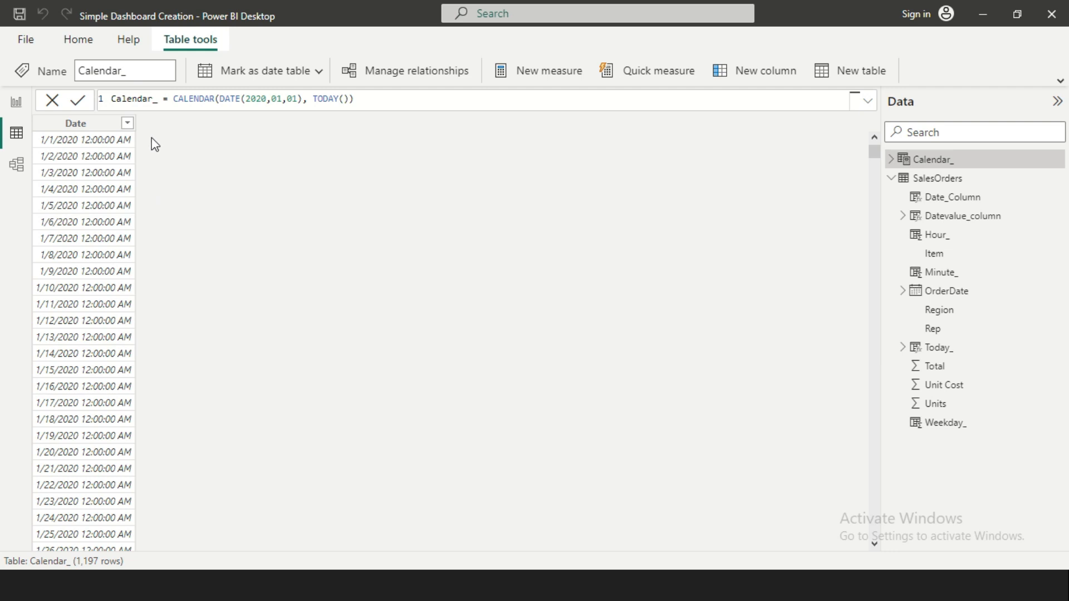
Step: Sort the Date column of Calendar_ in descending order and review the TODAY() argument in the table's formula
{"action": "left_click", "coordinate": [132, 127]}
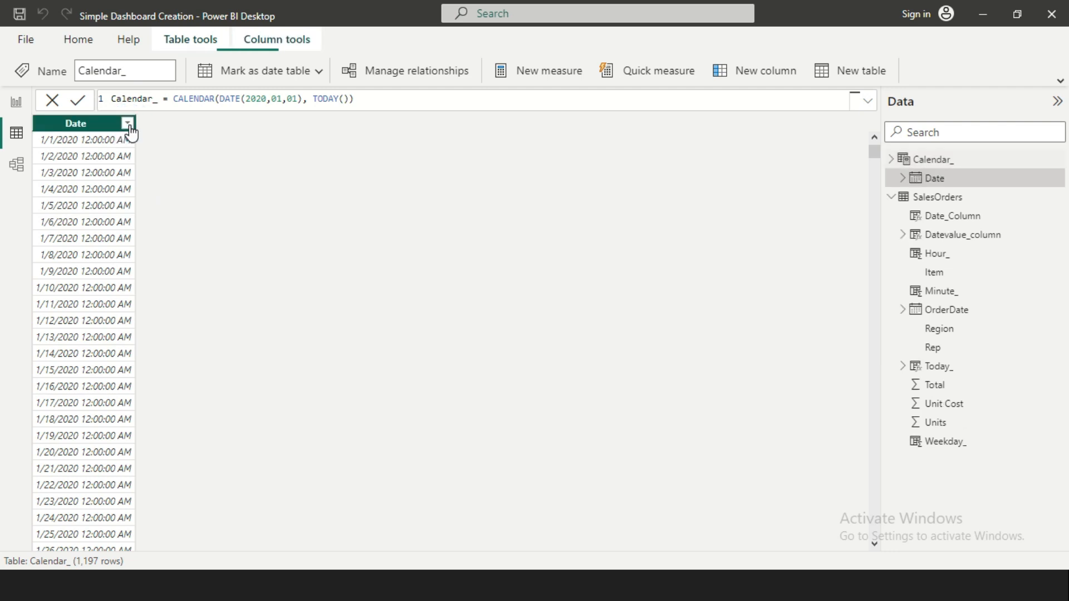
{"action": "left_click", "coordinate": [128, 124]}
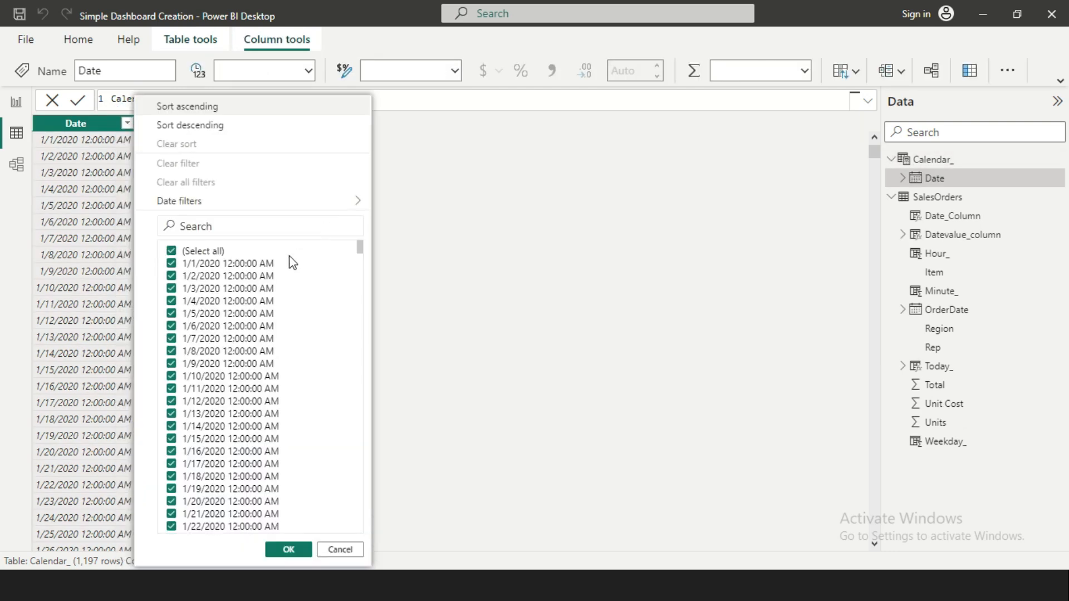
{"action": "left_click", "coordinate": [196, 127]}
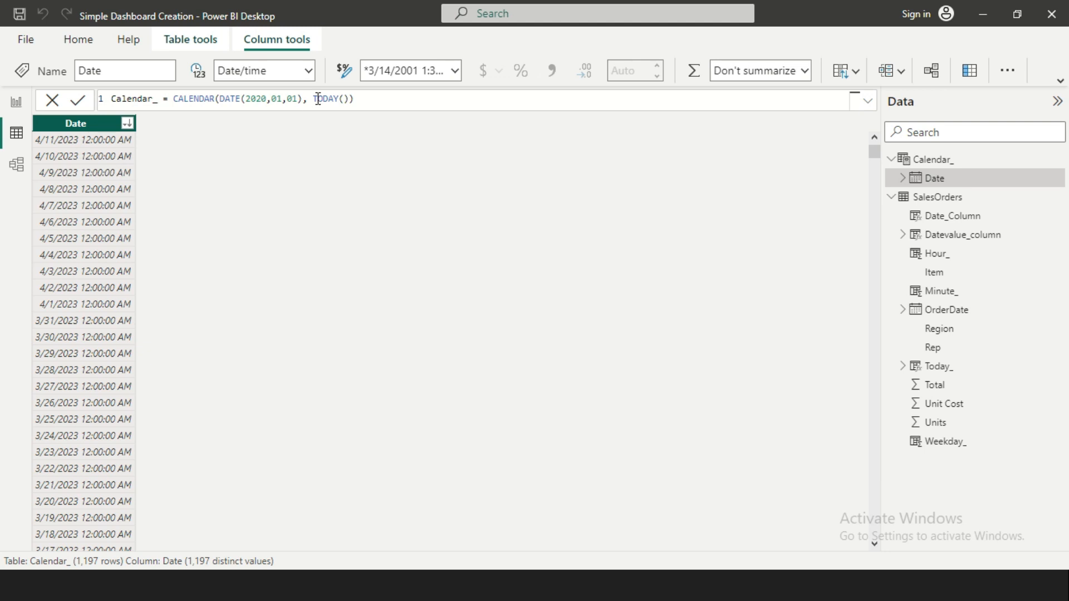
{"action": "left_click_drag", "start_coordinate": [313, 100], "coordinate": [344, 99]}
{"action": "left_click", "coordinate": [388, 99]}
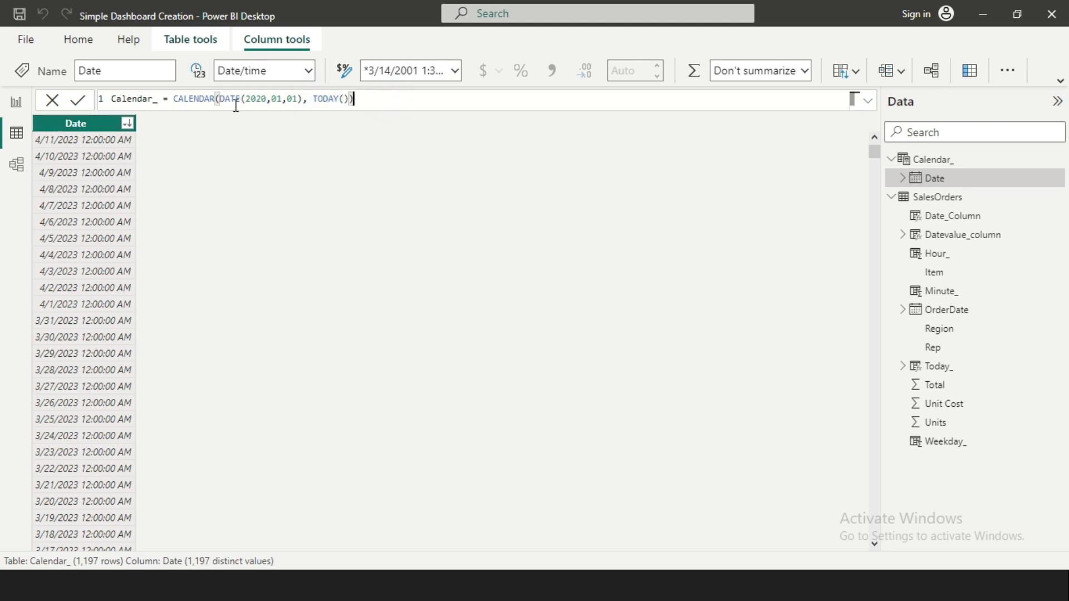
{"action": "left_click", "coordinate": [379, 98]}
{"action": "left_click", "coordinate": [388, 97]}
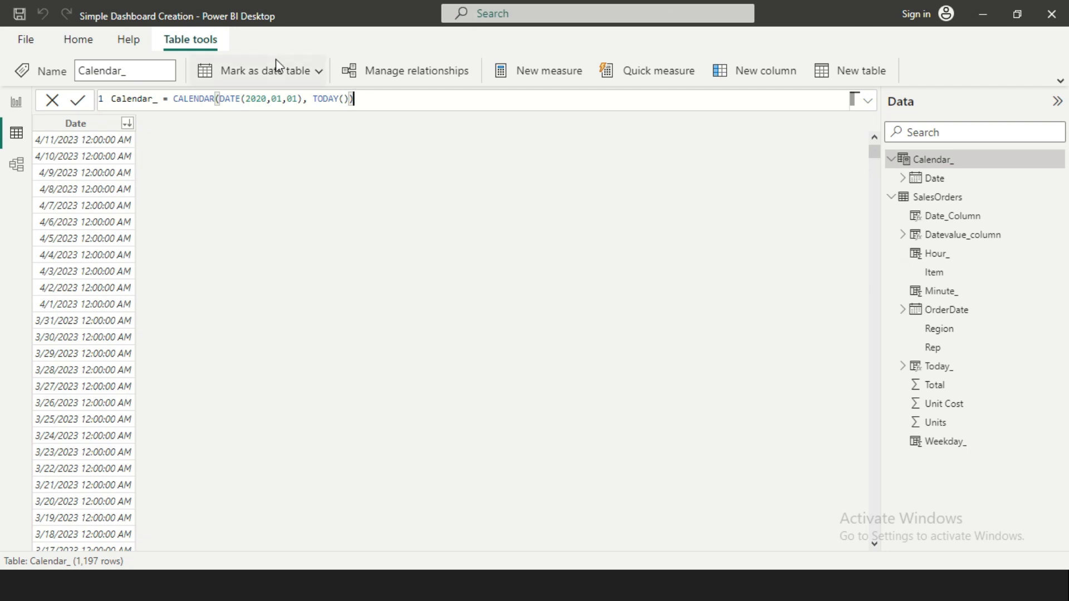
Step: Change the Calendar_ formula to CALENDARAUTO() and sort its Date column in ascending order
{"action": "left_click_drag", "start_coordinate": [382, 102], "coordinate": [215, 101]}
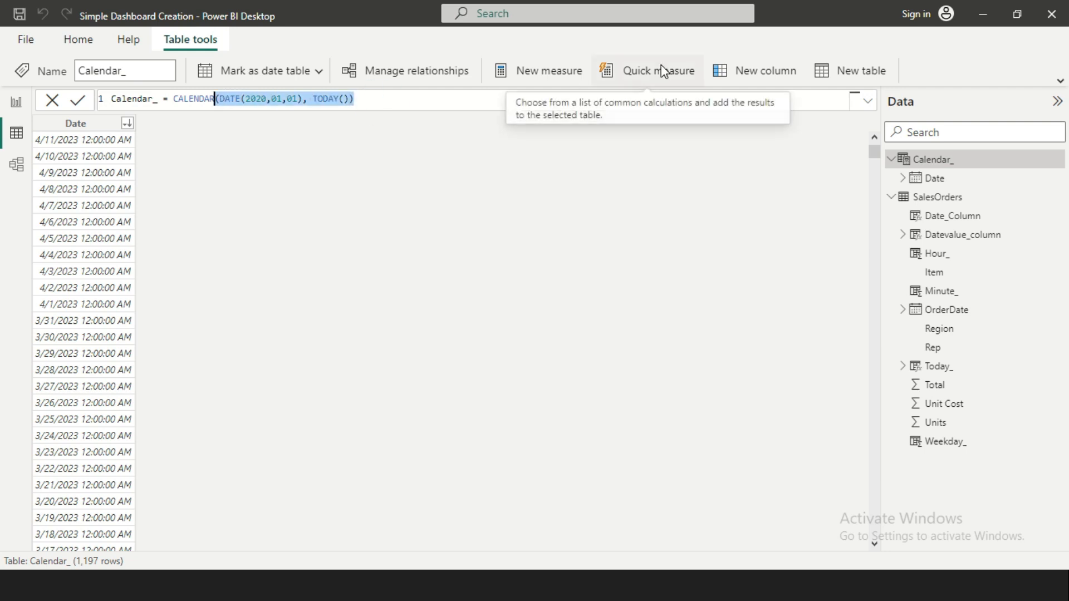
{"action": "key", "text": "BackSpace"}
{"action": "key", "text": "Down"}
{"action": "key", "text": "Tab"}
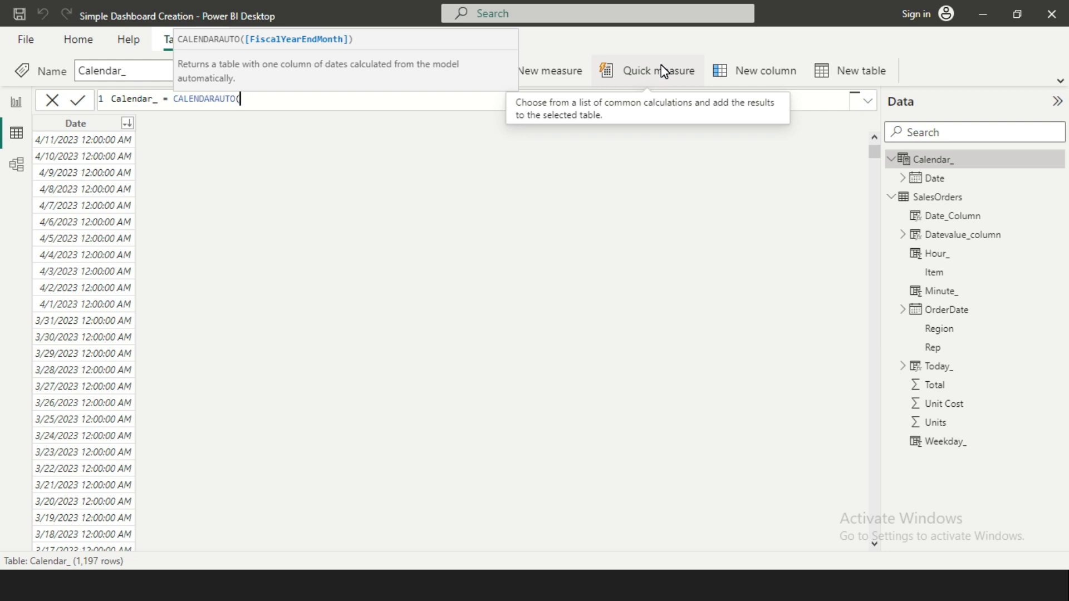
{"action": "type", "text": ")"}
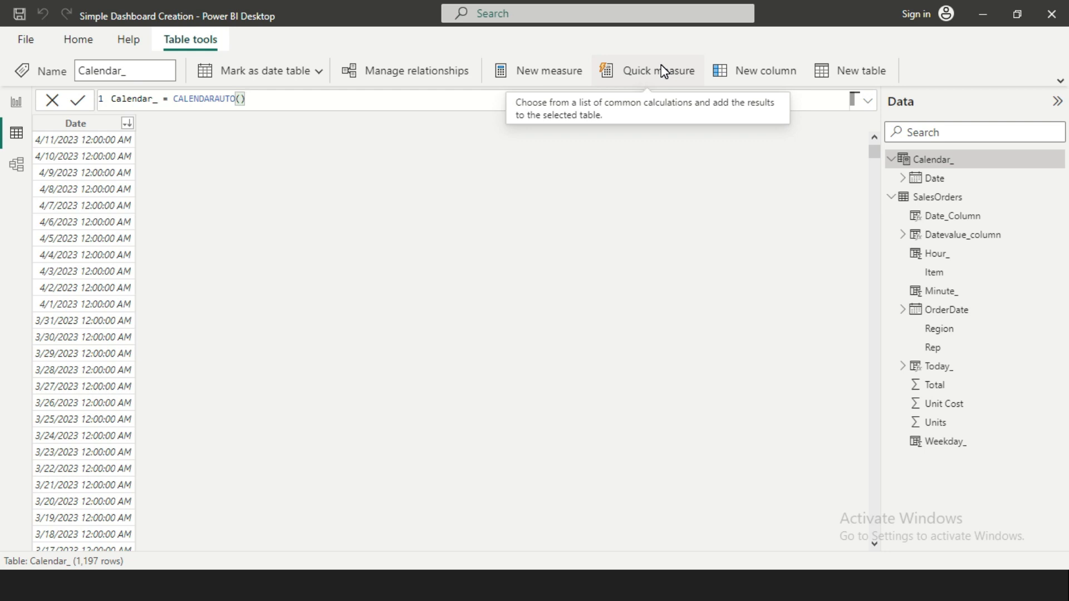
{"action": "left_click", "coordinate": [662, 71]}
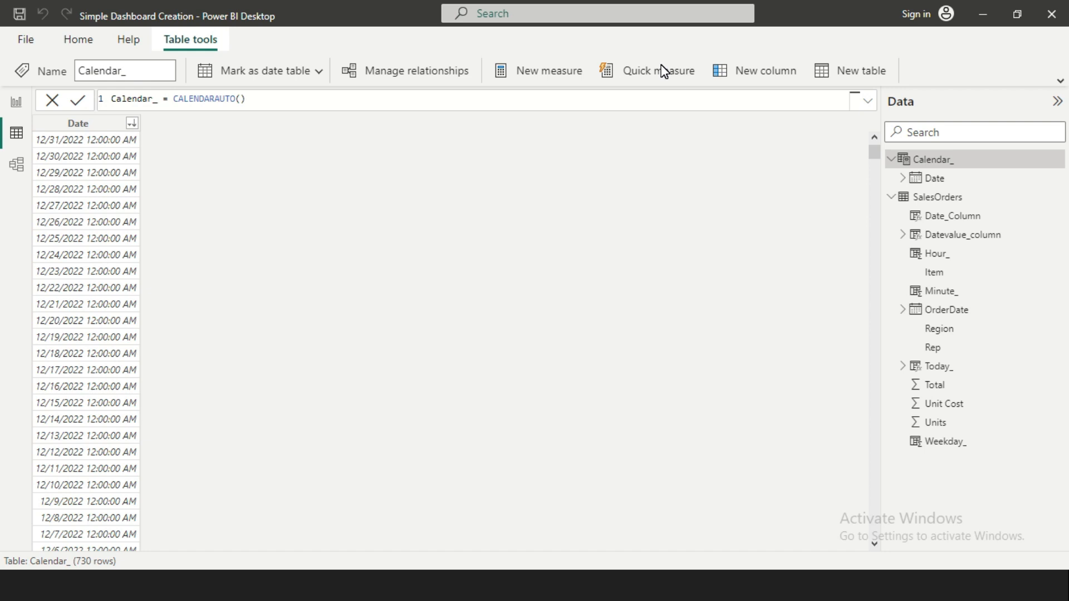
{"action": "left_click", "coordinate": [134, 124]}
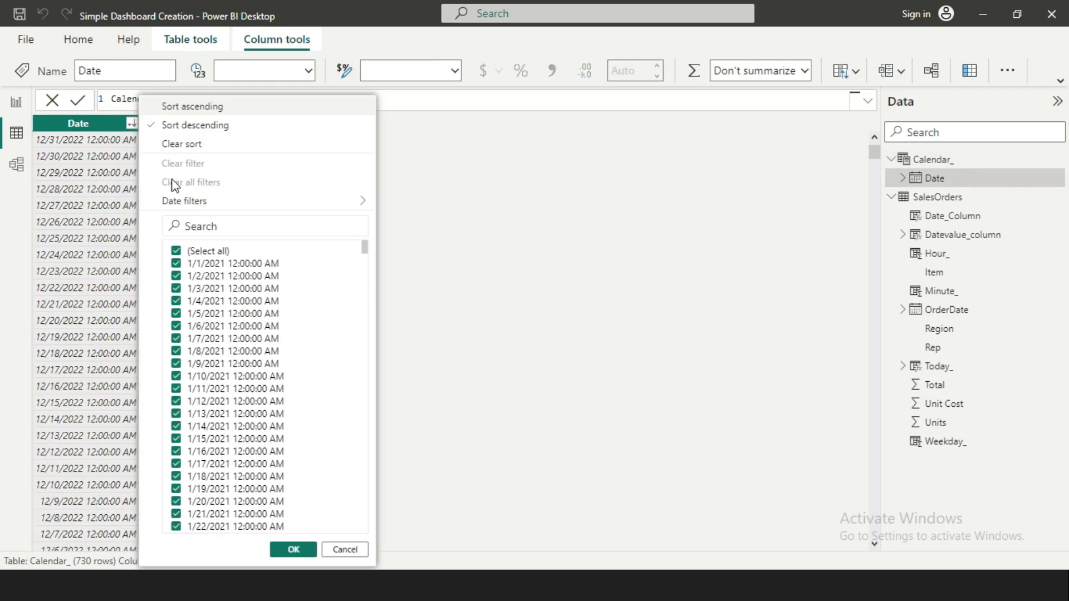
{"action": "left_click", "coordinate": [217, 105]}
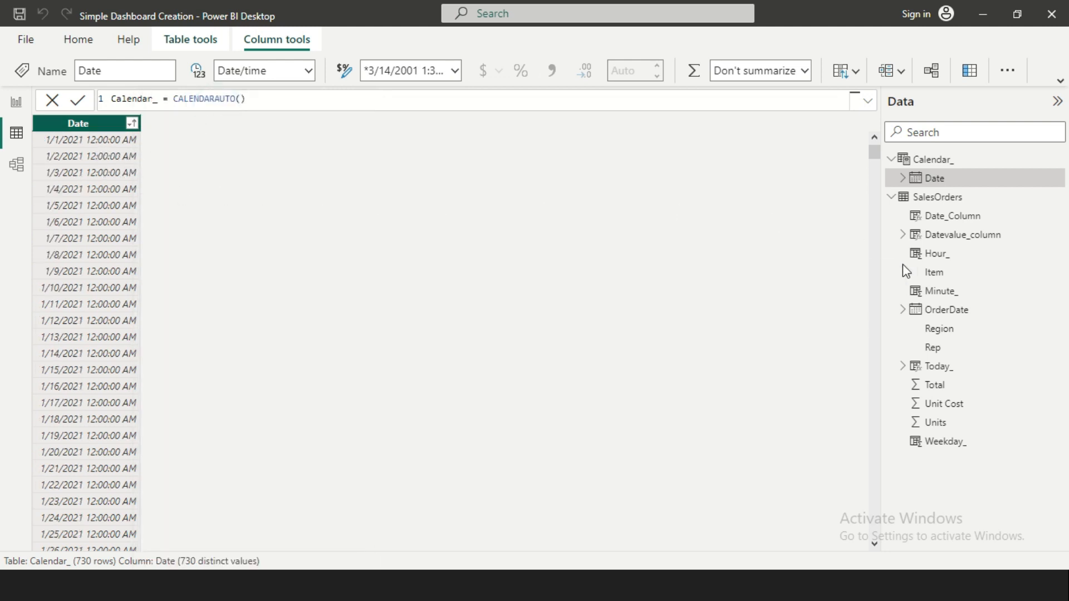
Step: Sort the OrderDate column of the SalesOrders table in descending order
{"action": "left_click", "coordinate": [950, 312]}
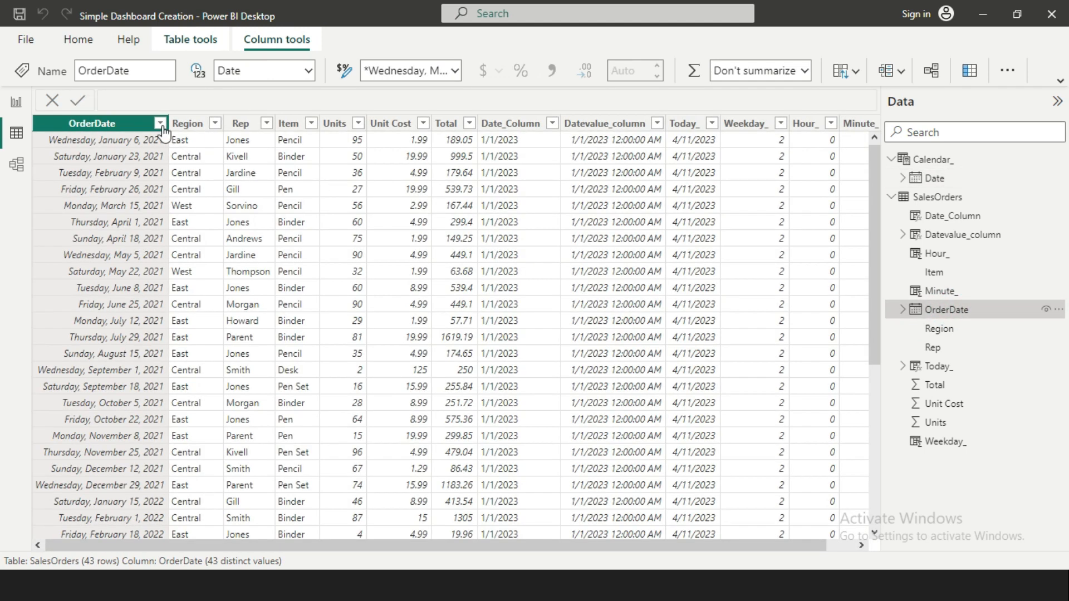
{"action": "left_click", "coordinate": [160, 123]}
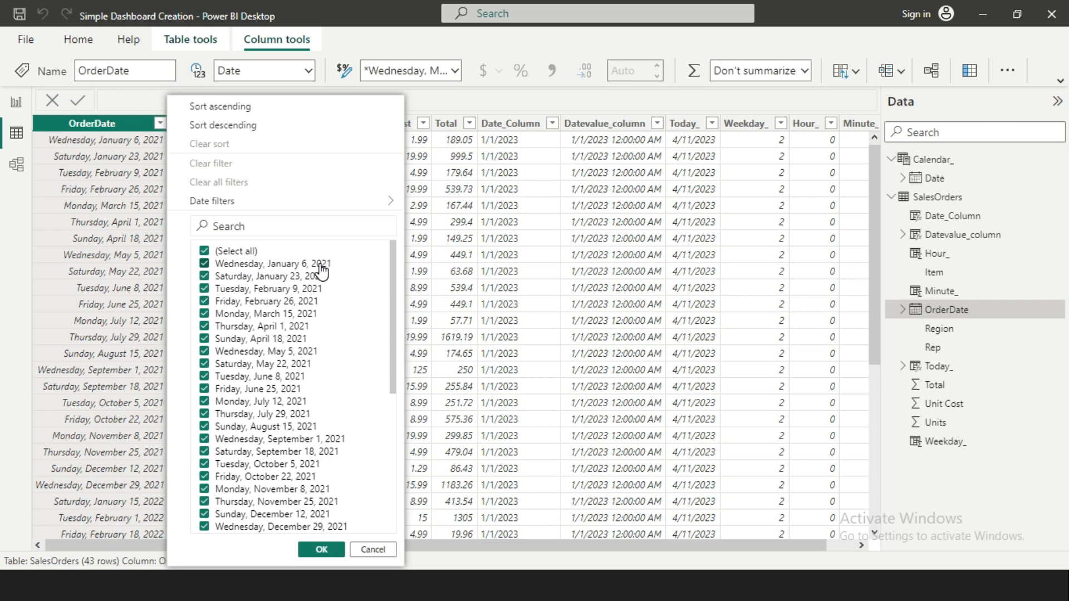
{"action": "left_click", "coordinate": [246, 134]}
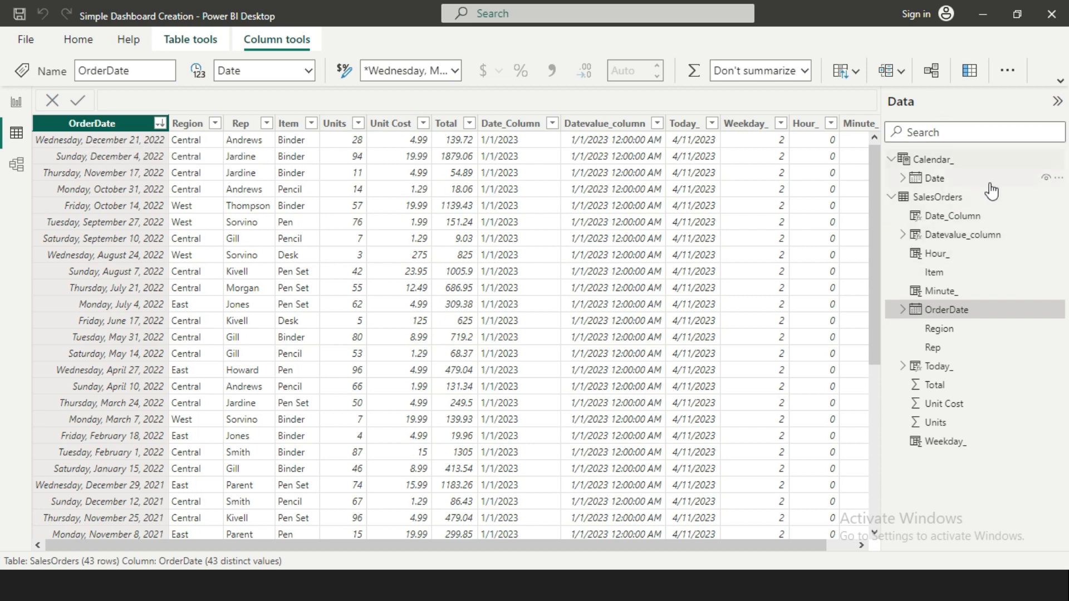
Step: Set the fiscal year end month to 3 in the Calendar_ table's CALENDARAUTO formula and commit it
{"action": "left_click", "coordinate": [971, 179]}
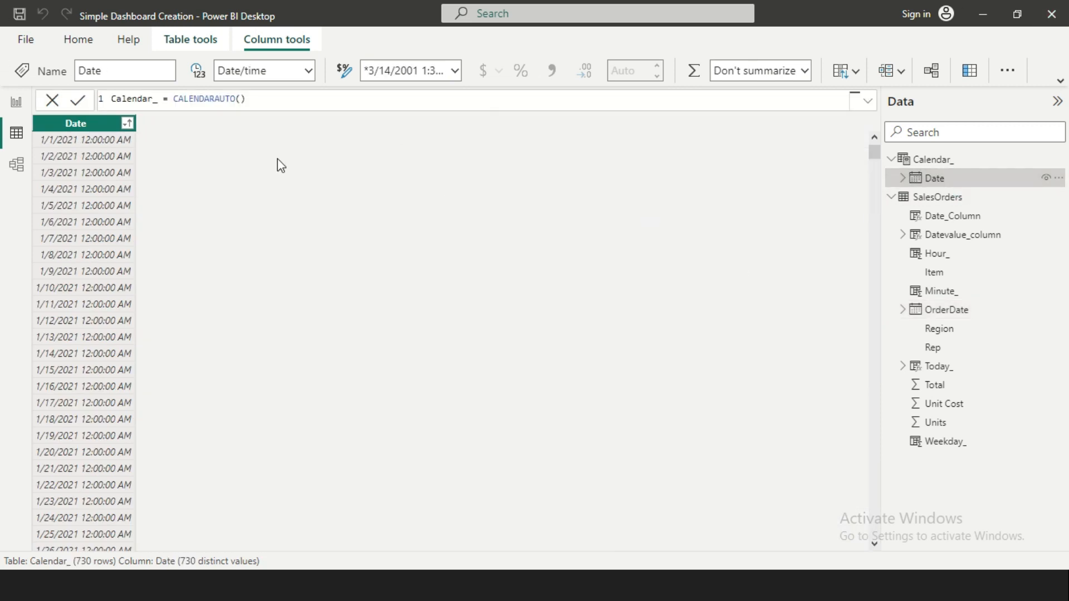
{"action": "left_click", "coordinate": [261, 101]}
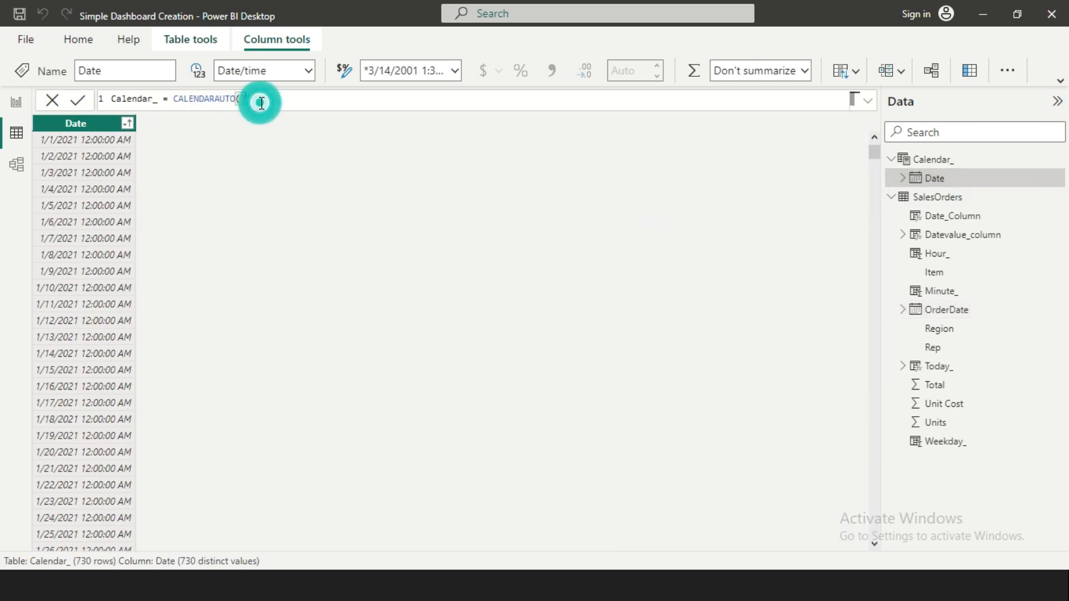
{"action": "key", "text": "BackSpace"}
{"action": "key", "text": "BackSpace"}
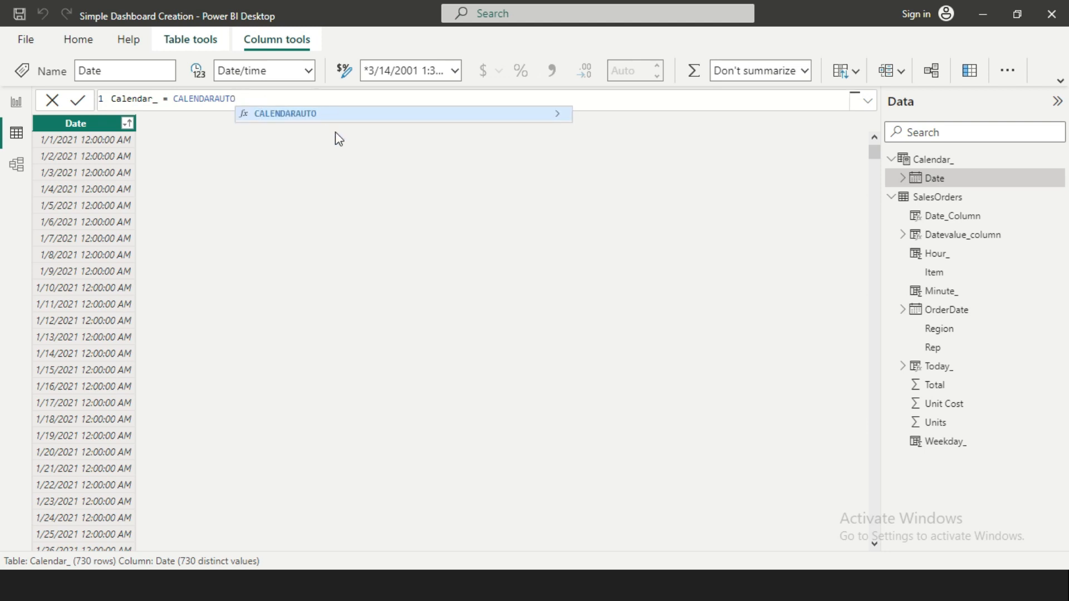
{"action": "left_click", "coordinate": [557, 113]}
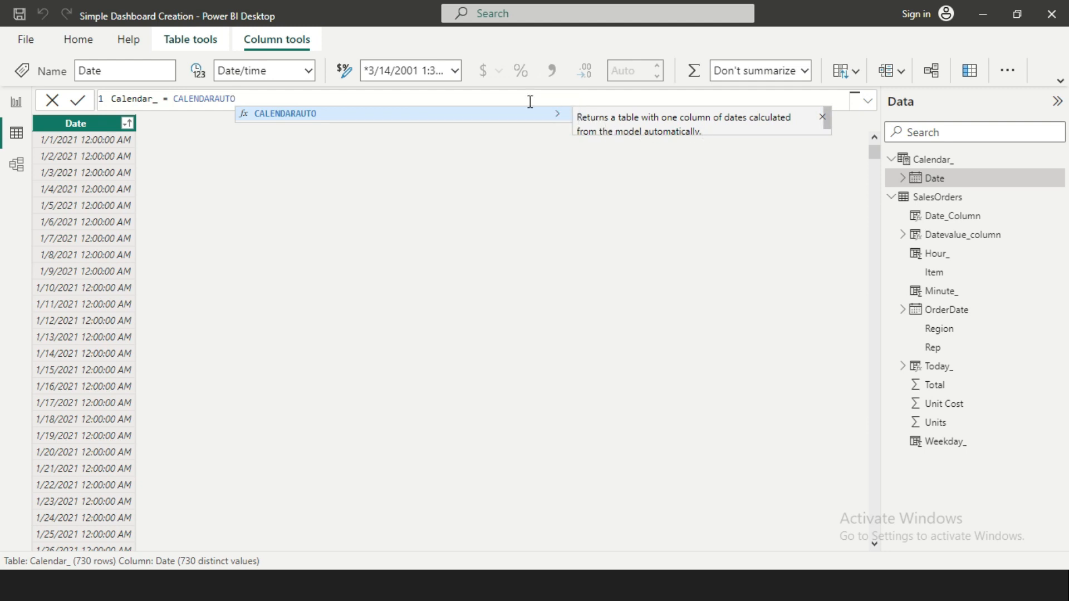
{"action": "left_click", "coordinate": [270, 97]}
{"action": "type", "text": "("}
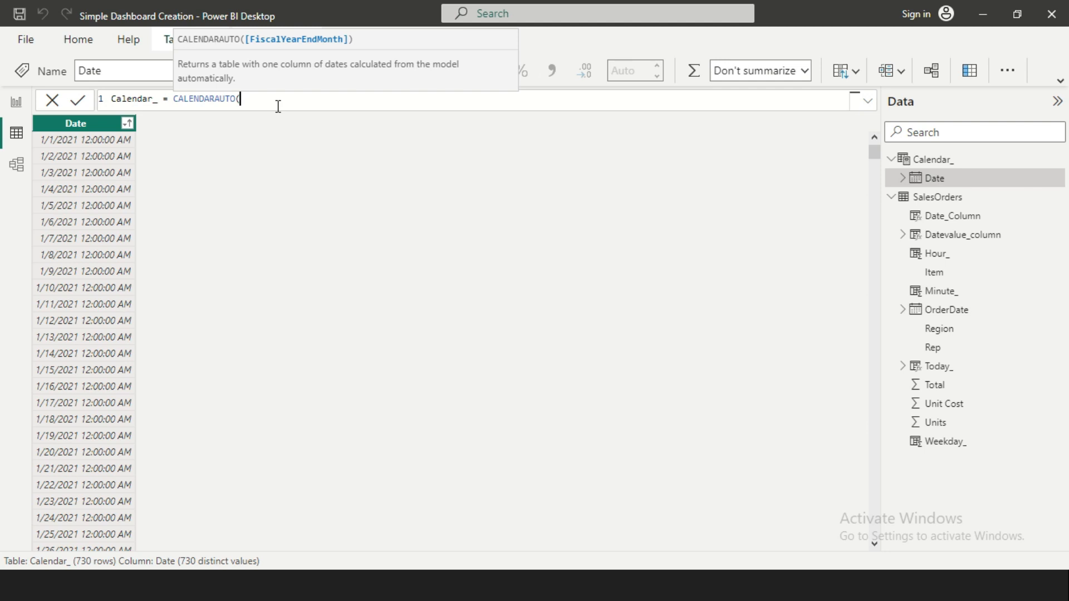
{"action": "type", "text": "3)"}
{"action": "key", "text": "Return"}
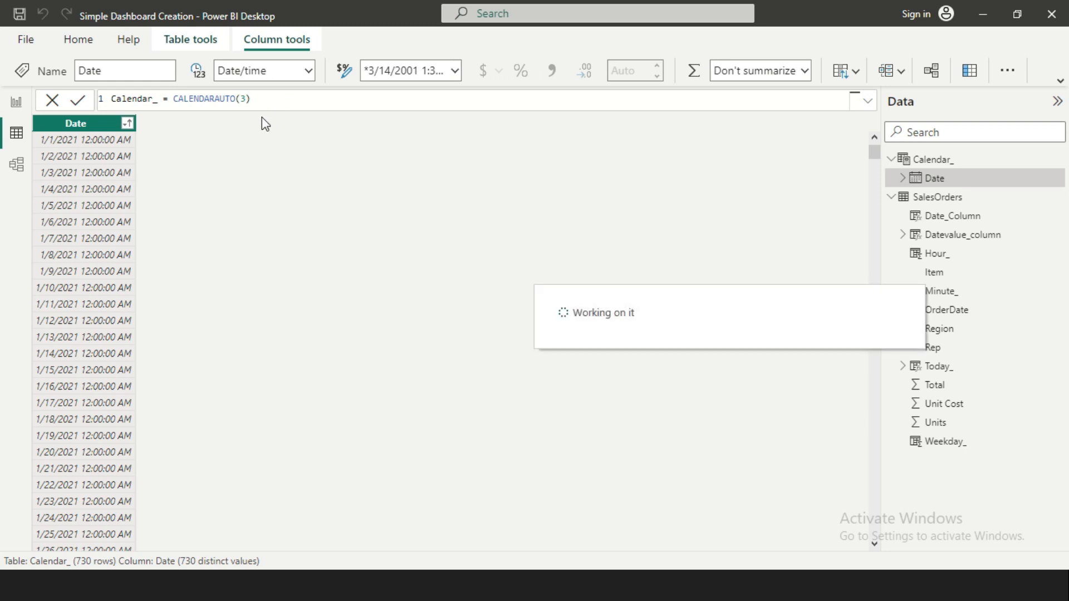